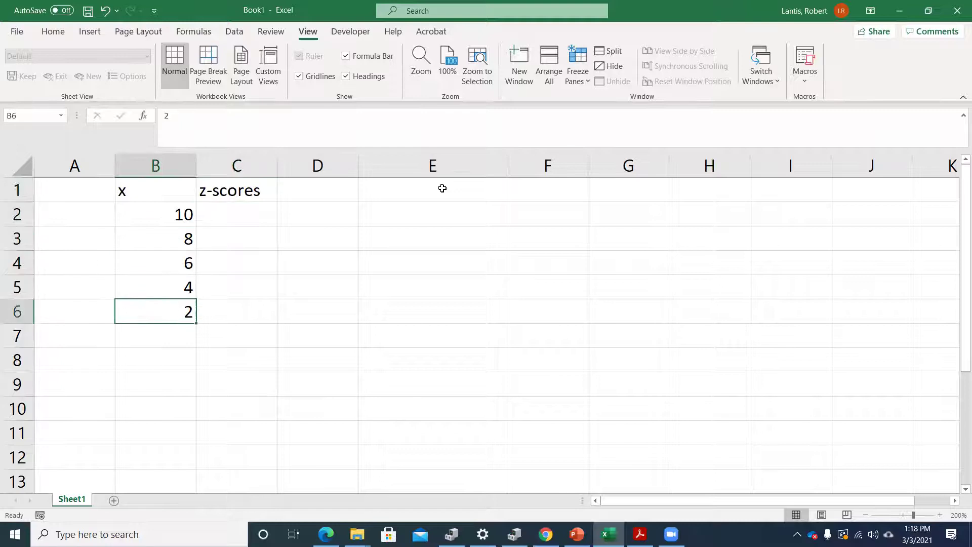
- Enter the labels "Mean of x" in E1 and "Stand. Dev. Of x" in E2
key("Up")
key("Up")
key("Up")
key("Right")
key("Up")
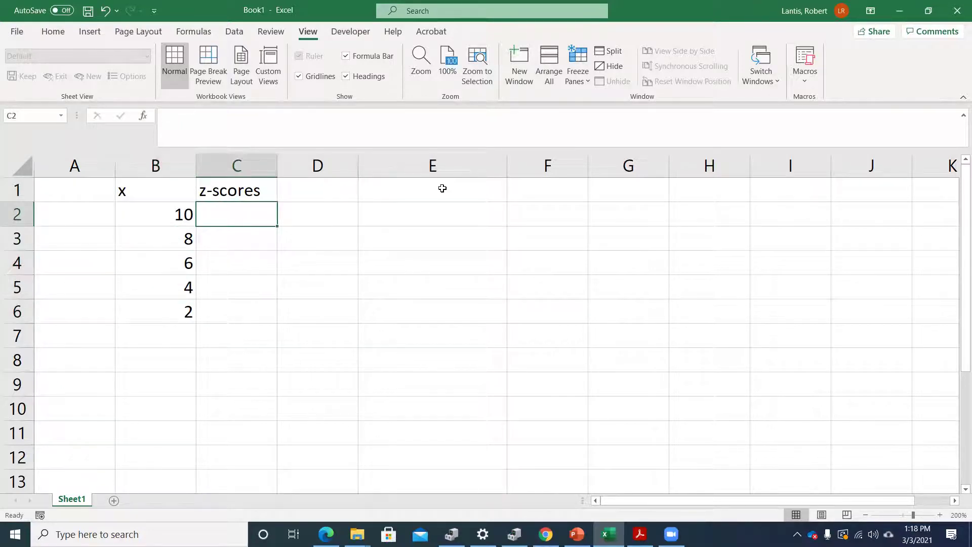
key("Right")
key("Right")
key("Up")
type("Mean of x")
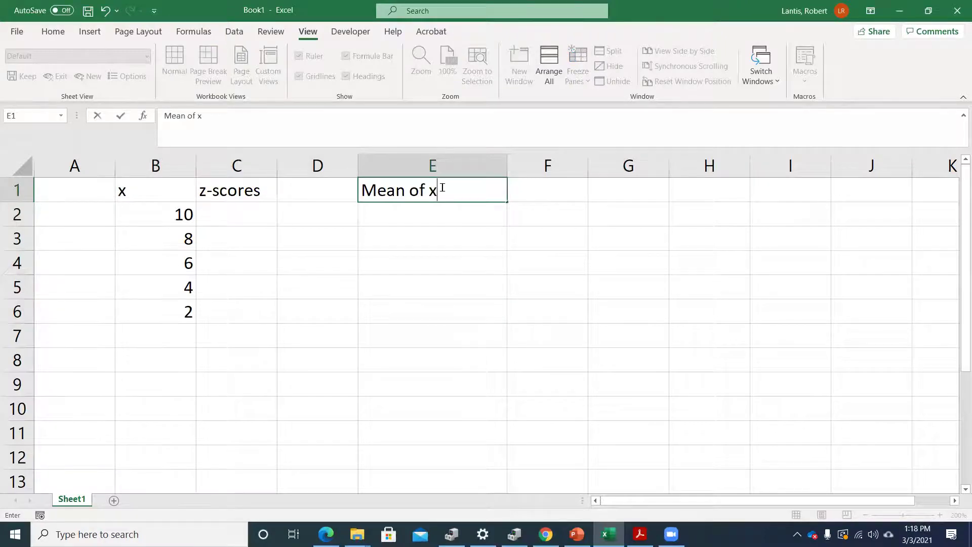
key("Return")
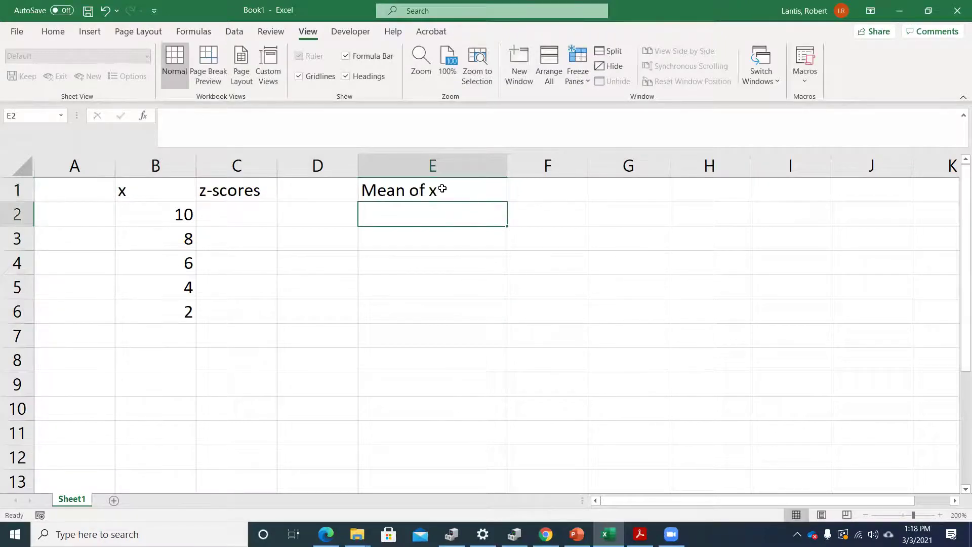
type("Stand. Dev. Of x")
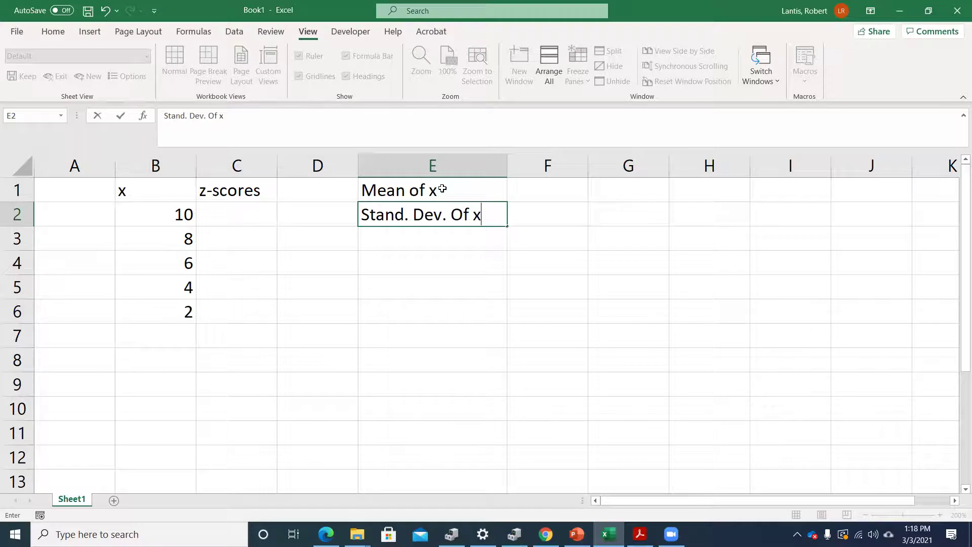
key("Tab")
- Calculate the mean of the x values in F1 with an AVERAGE formula over B2:B6
key("Up")
type("=average(")
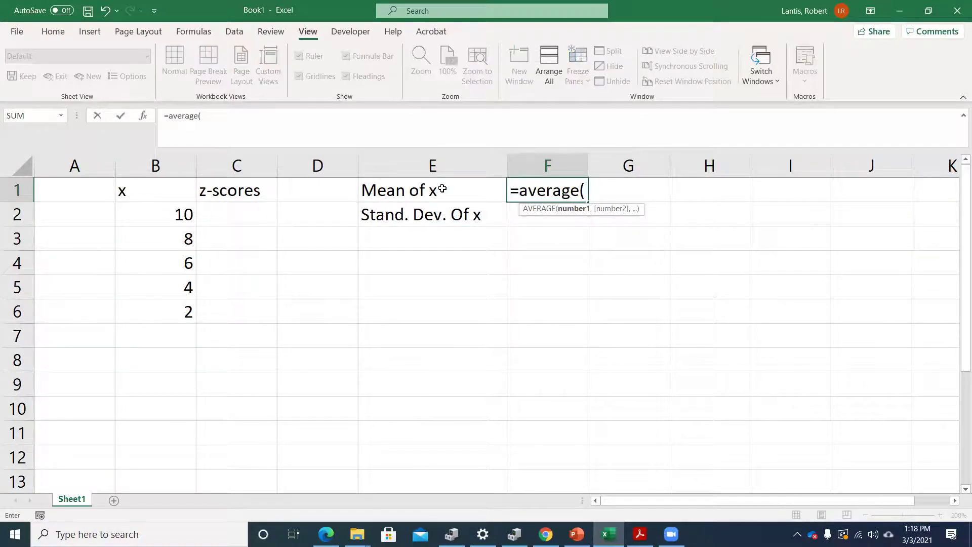
key("Left")
key("Left")
key("Left")
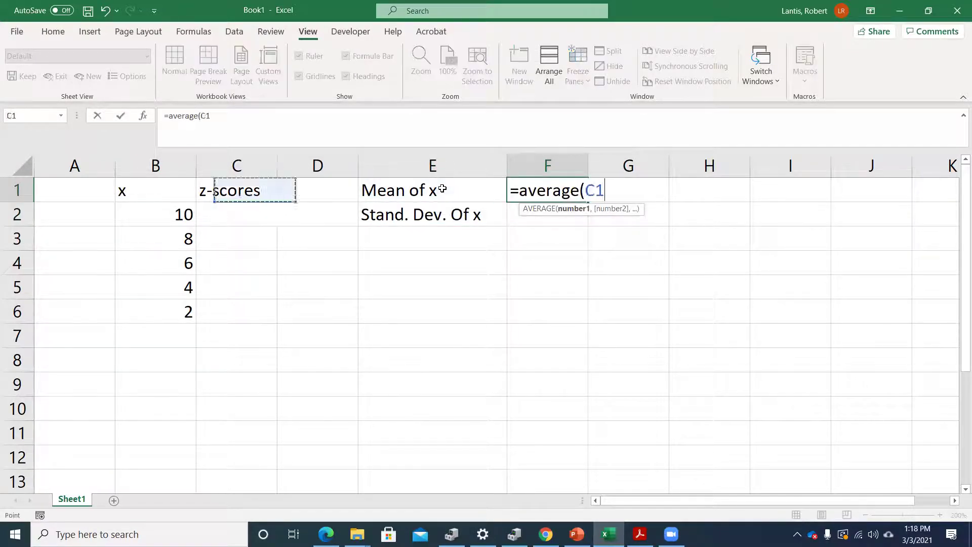
key("Left")
key("Down")
key("shift+Down")
key("shift+Down")
key("shift+Down")
key("shift+Down")
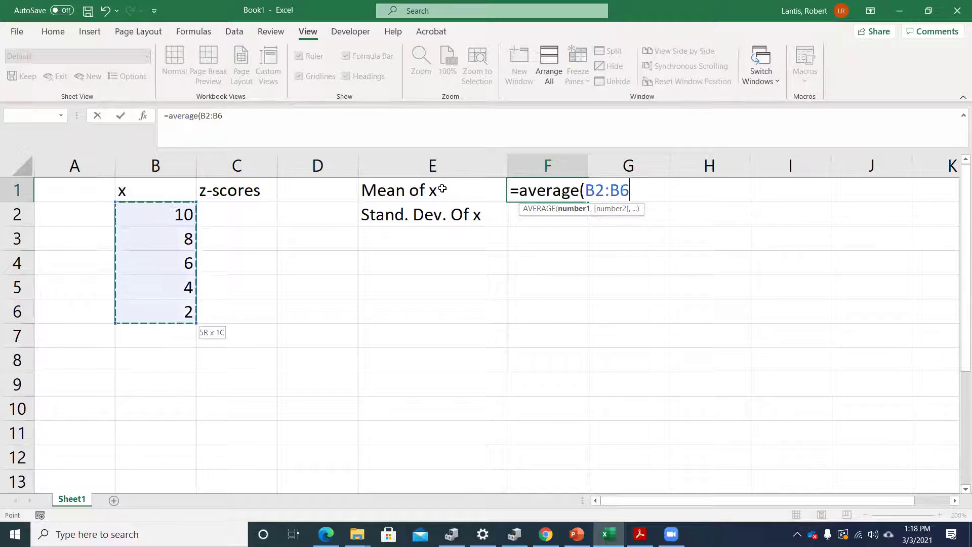
key("Return")
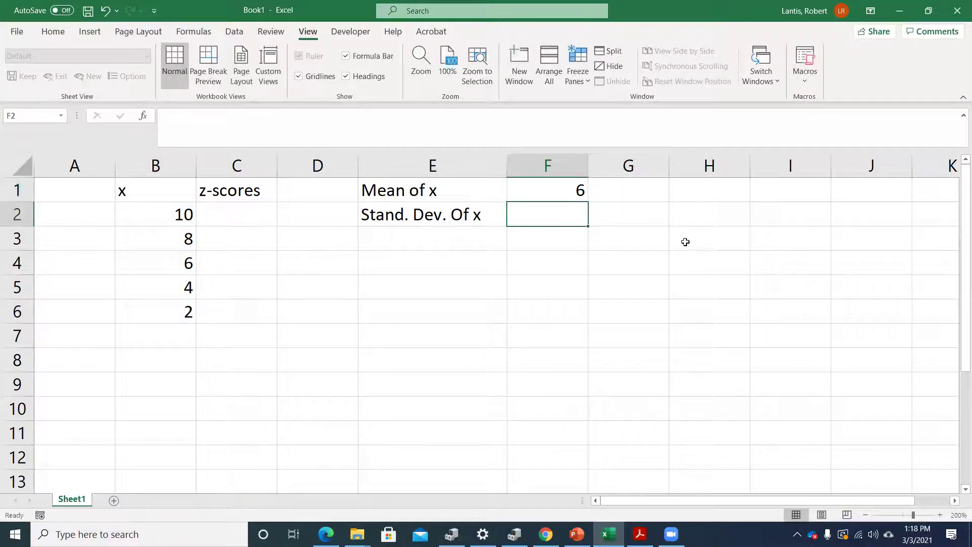
- Calculate the population standard deviation of x in F2 with the formula =stdev.p(B2:B6)
type("=stdev.")
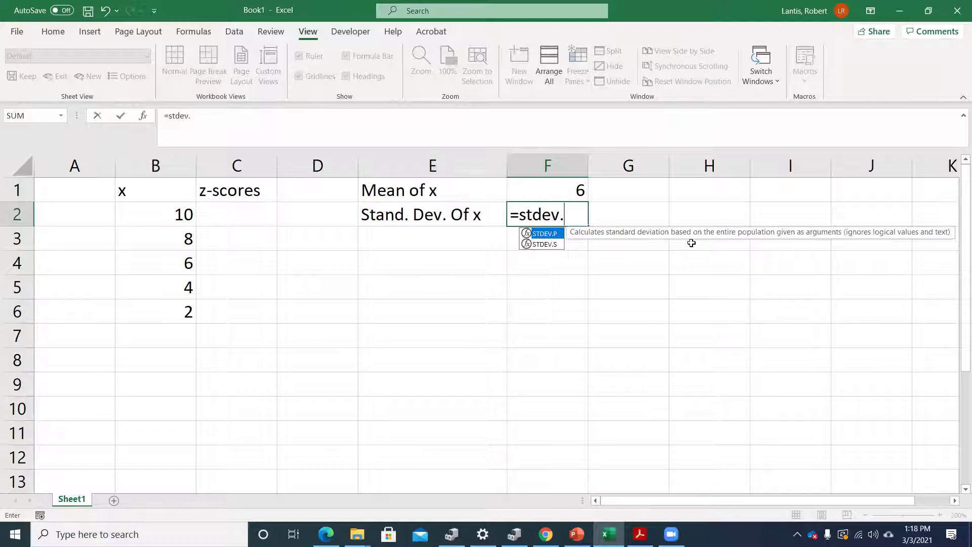
type("p(")
key("Left")
key("Left")
key("Left")
key("Left")
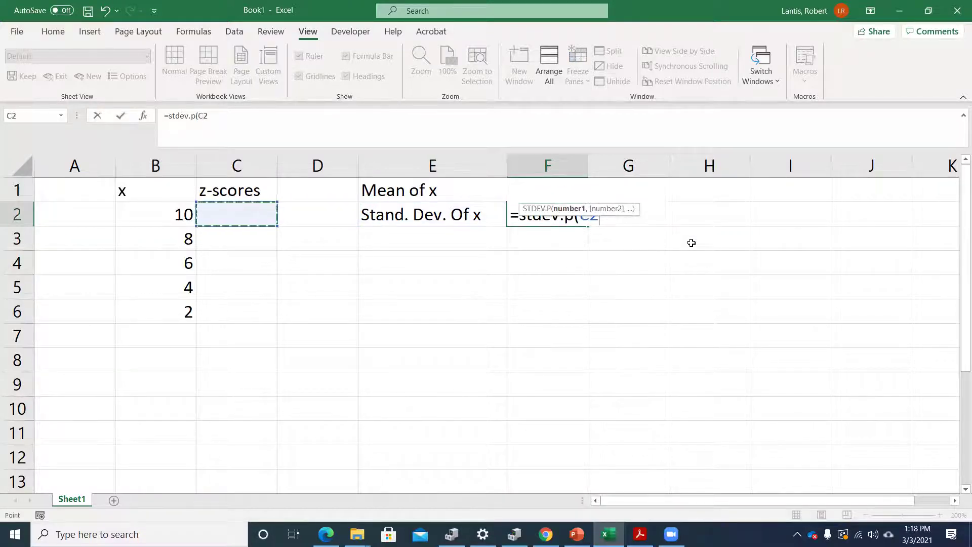
key("shift+Down")
key("shift+Down")
key("shift+Down")
key("shift+Down")
type(")")
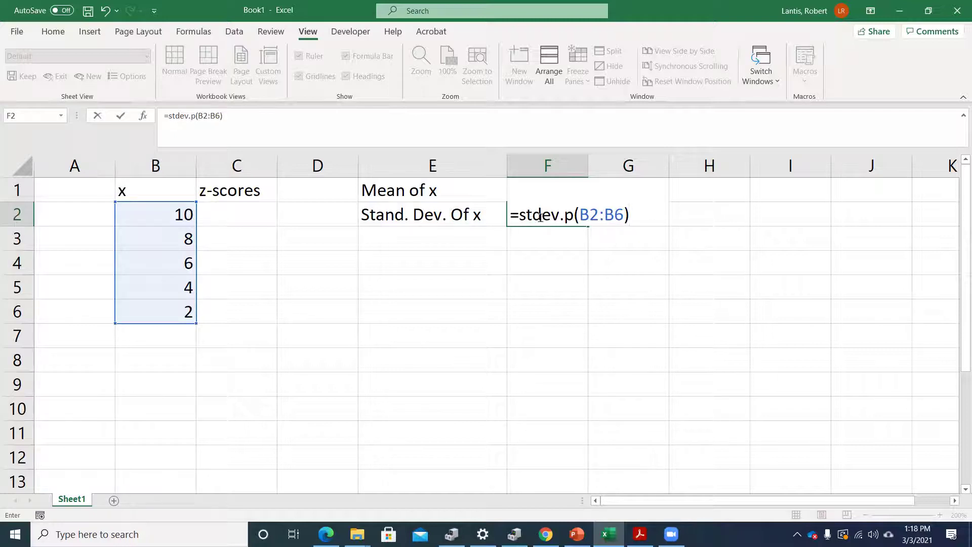
key("Return")
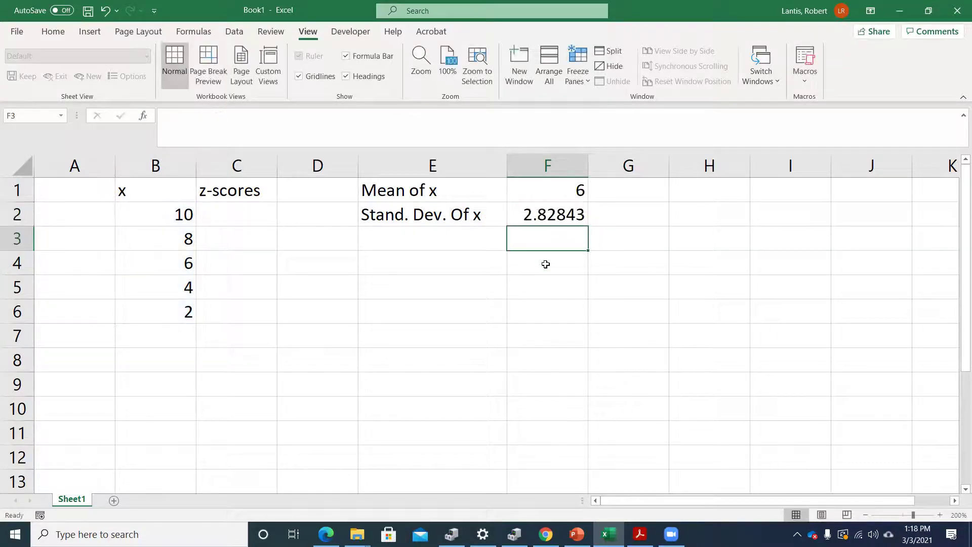
- Compute the first z-score in C2 with the formula =(B2-F1)/F2
left_click(236, 205)
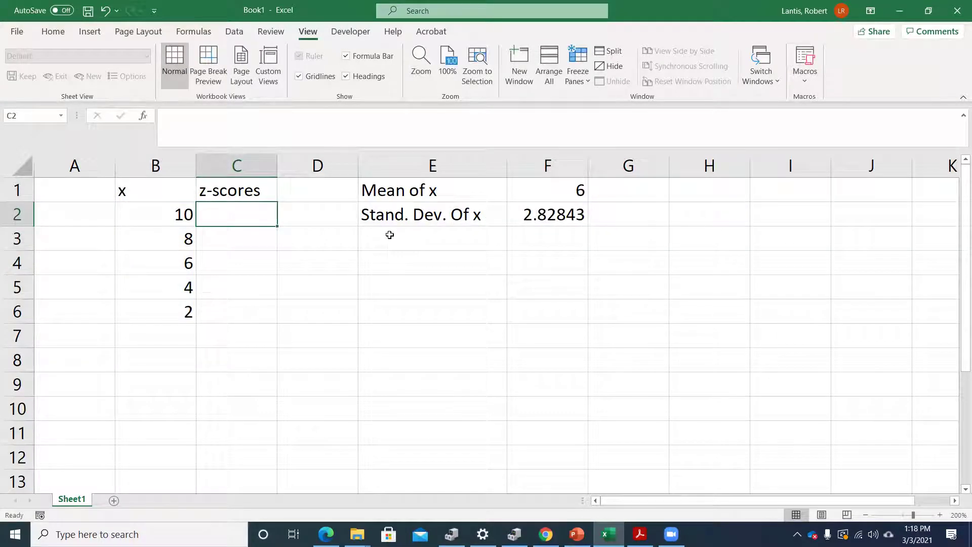
type("=")
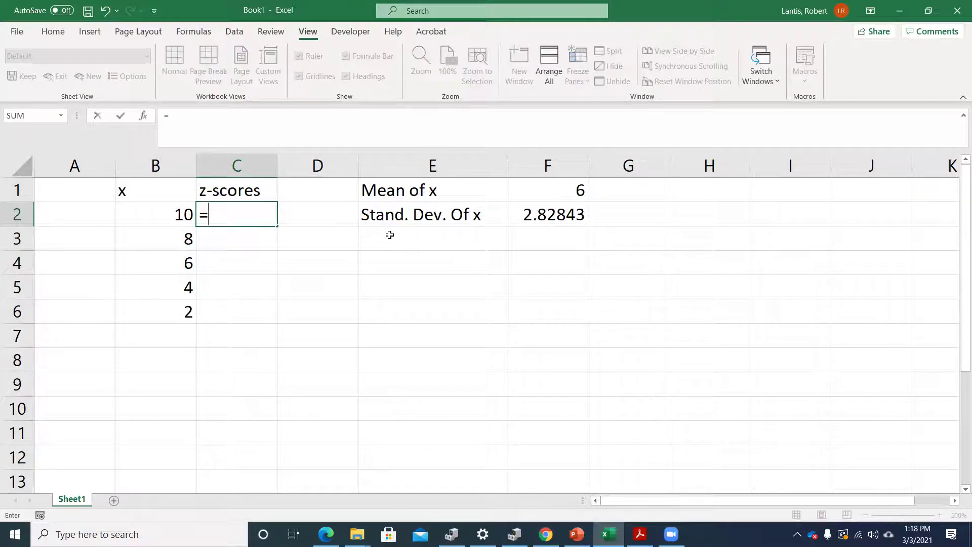
type("(")
left_click(167, 211)
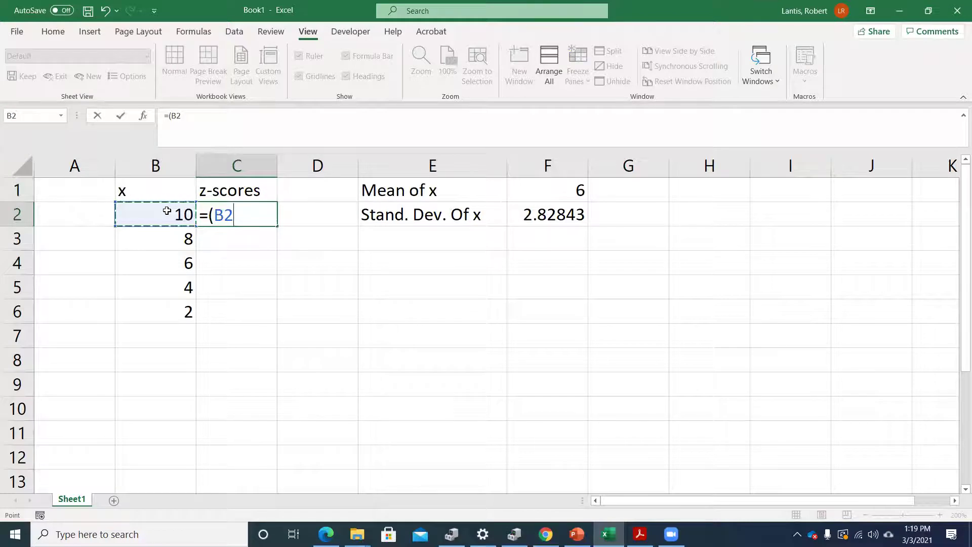
type("-")
left_click(542, 193)
type(")/")
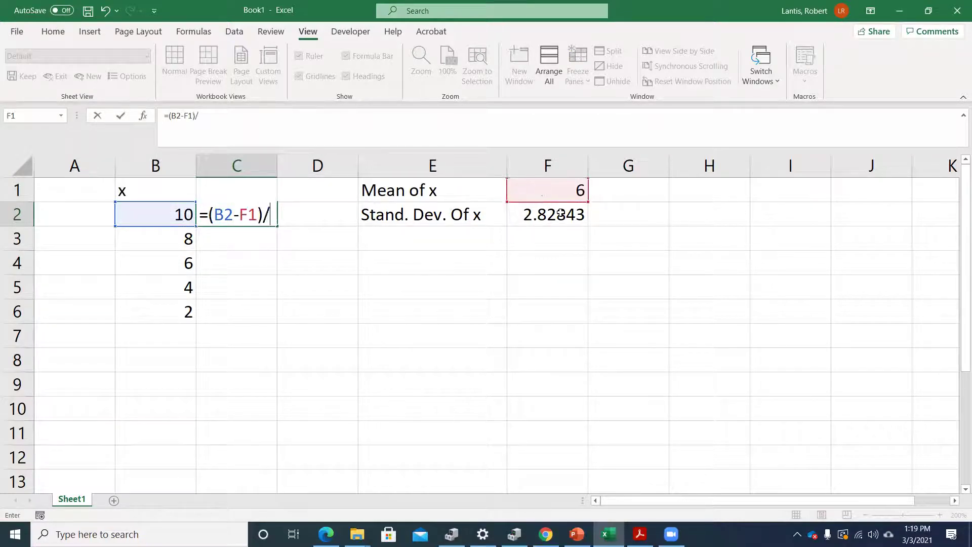
left_click(561, 216)
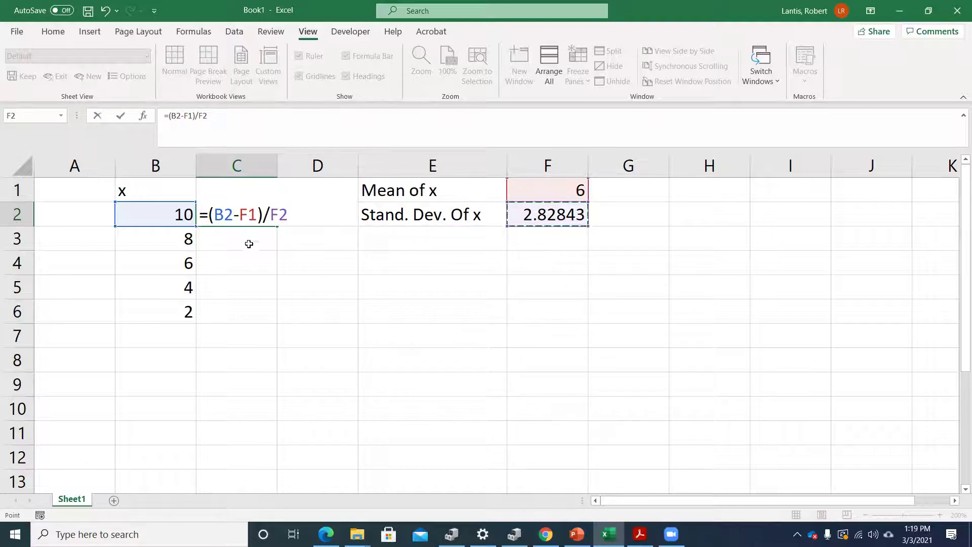
key("Return")
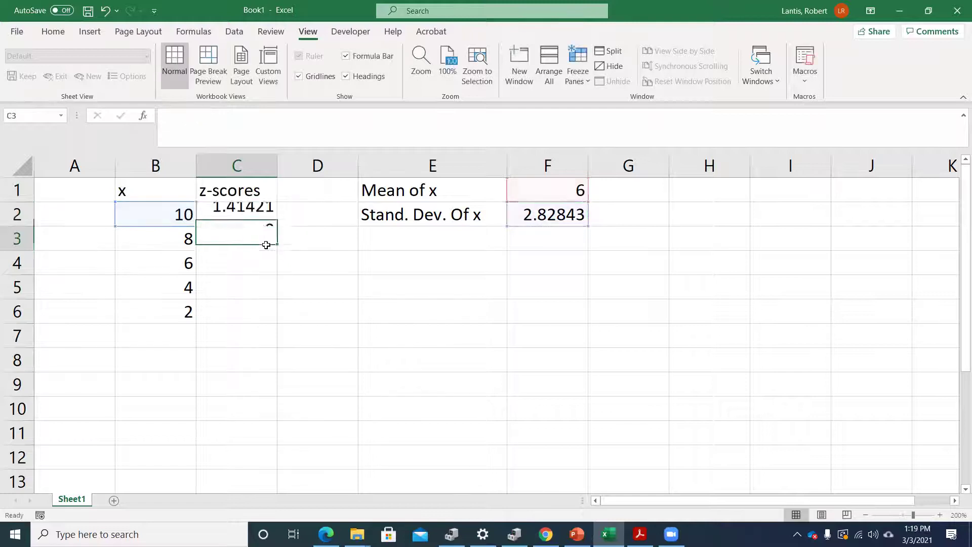
- Make the mean and standard deviation references in C2 absolute, so the formula reads =(B2-$F$1)/$F$2
left_click(258, 215)
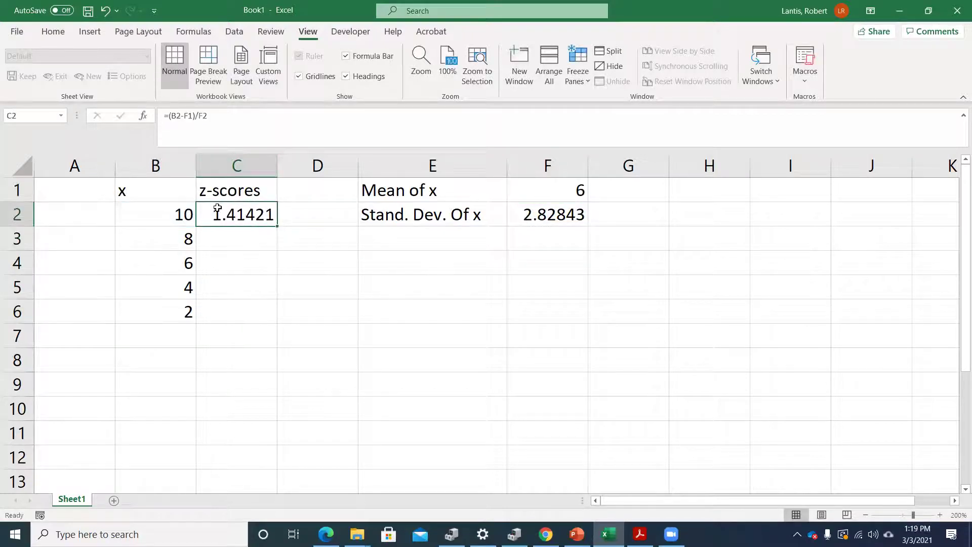
left_click(145, 211)
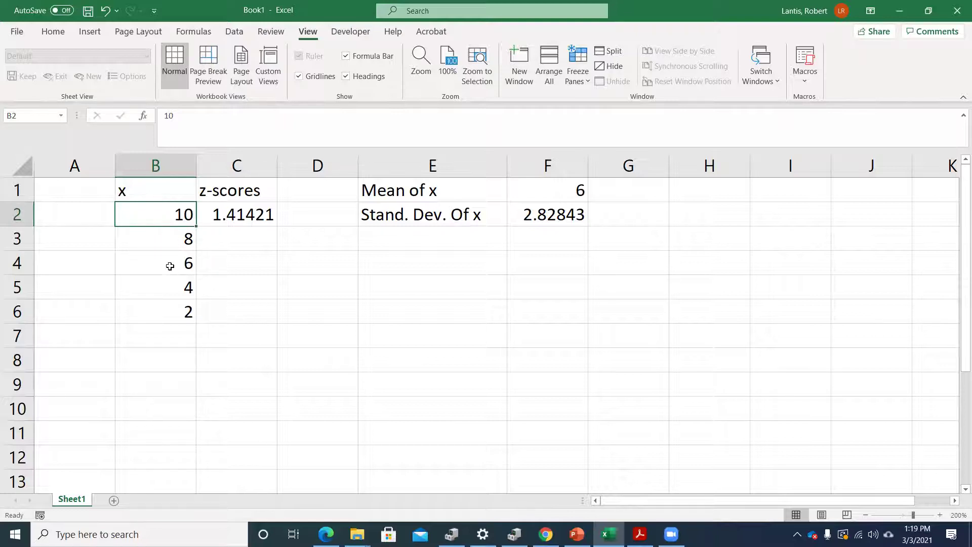
left_click(248, 212)
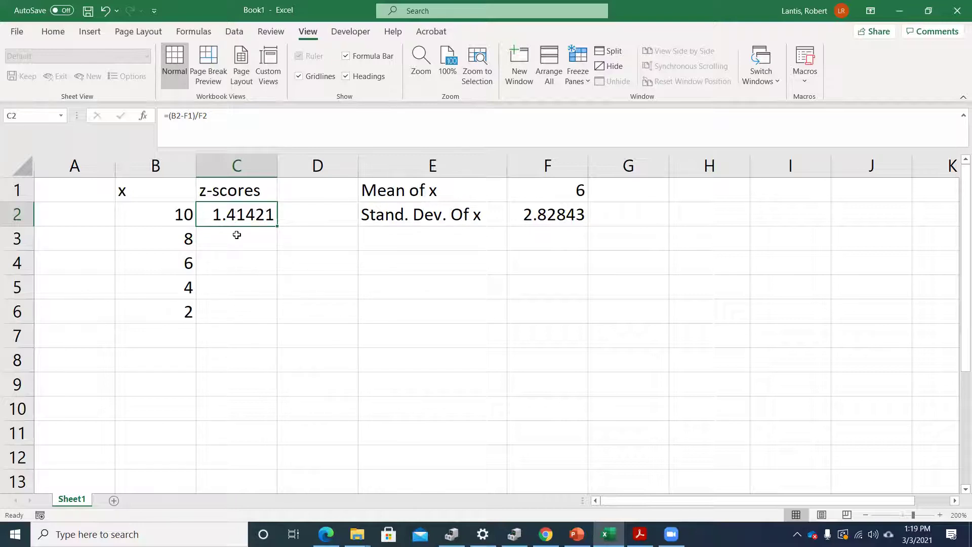
double_click(245, 216)
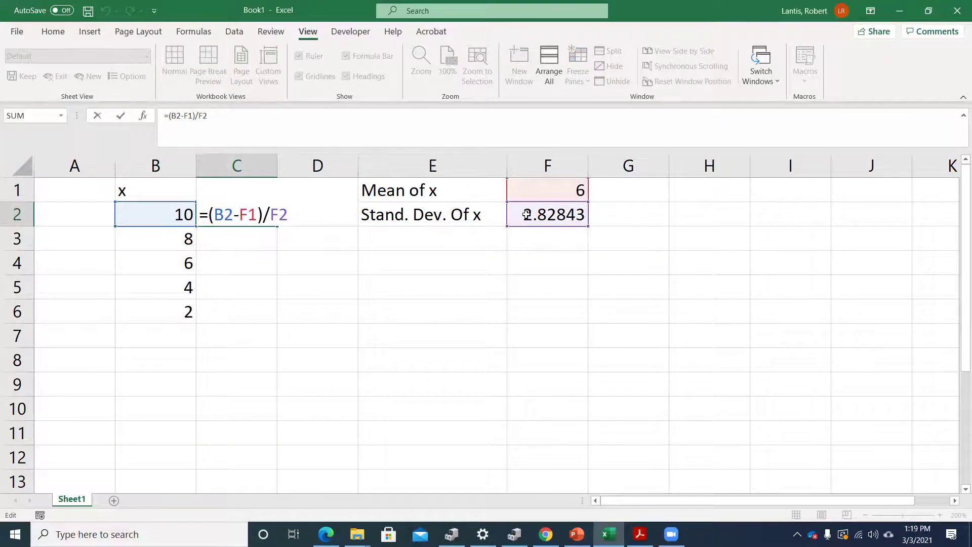
type("$F")
type("$")
key("Right")
type("$")
key("Right")
type("$")
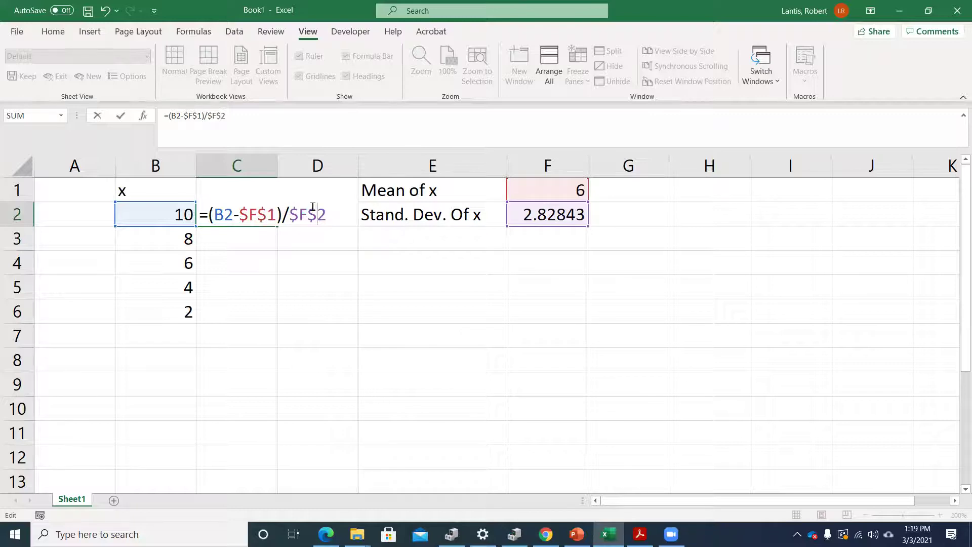
key("Return")
- Fill the z-score formula from C2 down through C6 and check the copied formula in C3
left_click(251, 218)
left_click_drag(276, 226, 279, 325)
left_click(256, 246)
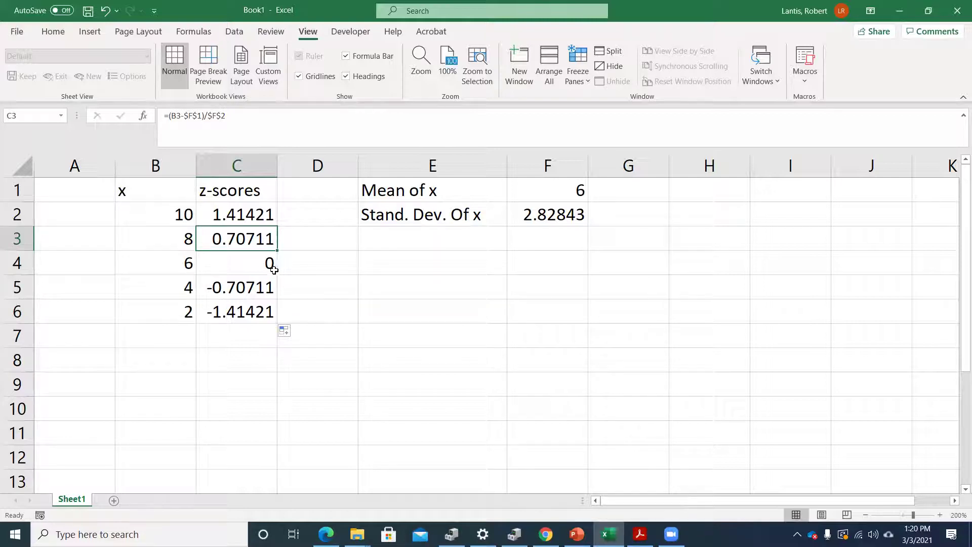
left_click(184, 221)
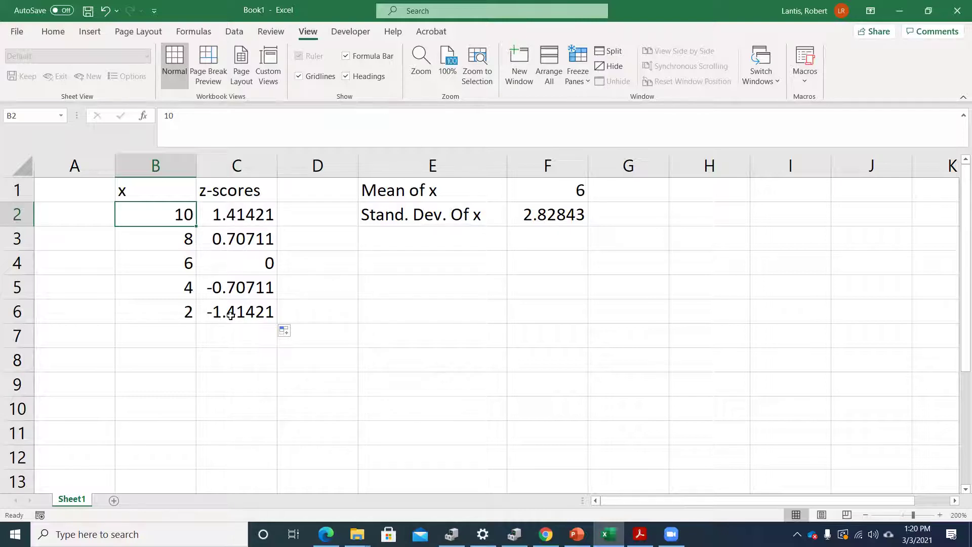
- Enter the labels "Mean of z" in E5 and "Stand. Dev. Of z" in E6
left_click(416, 283)
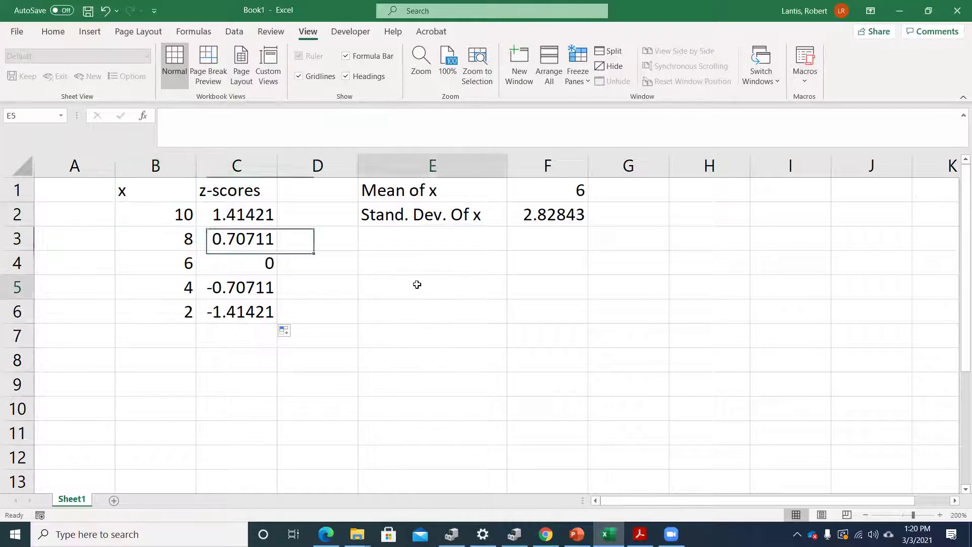
type("Mean of z")
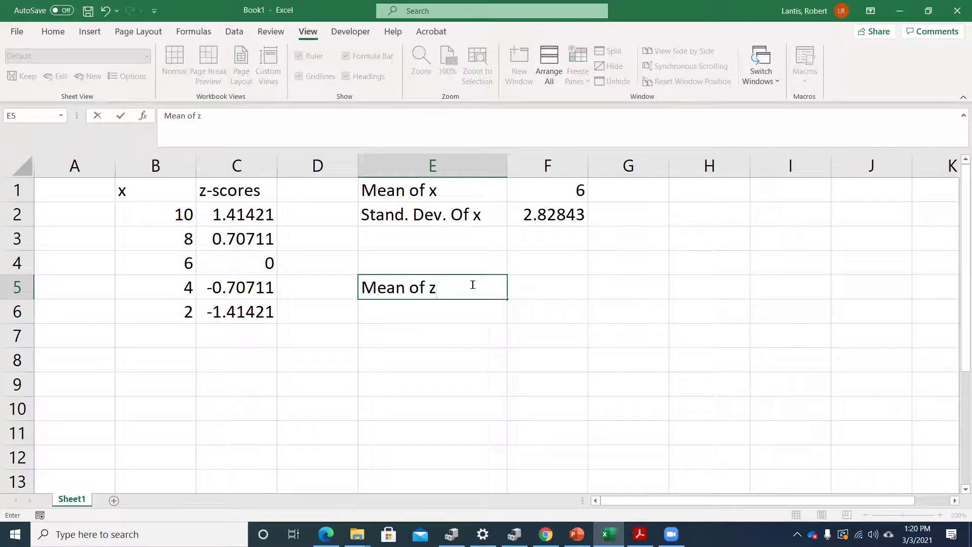
key("Return")
type("Sta")
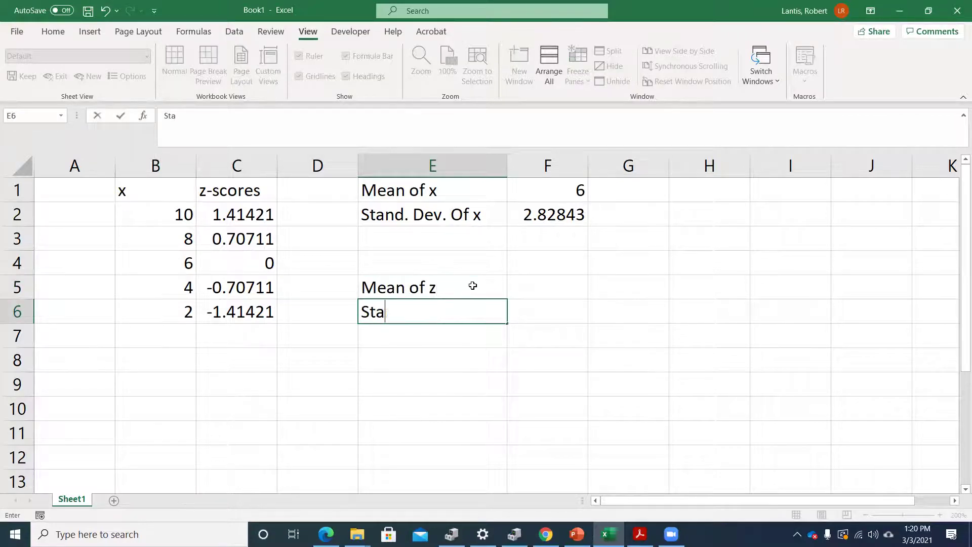
type("nd. Dev. Of z")
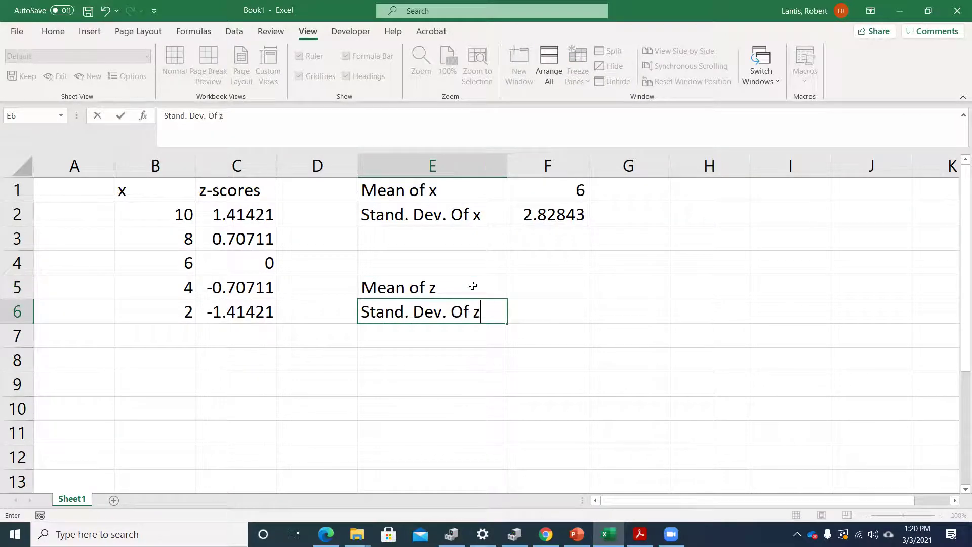
key("Tab")
- Calculate the mean of the z-scores in F5 with an AVERAGE formula over C2:C6
key("Up")
type("=averg")
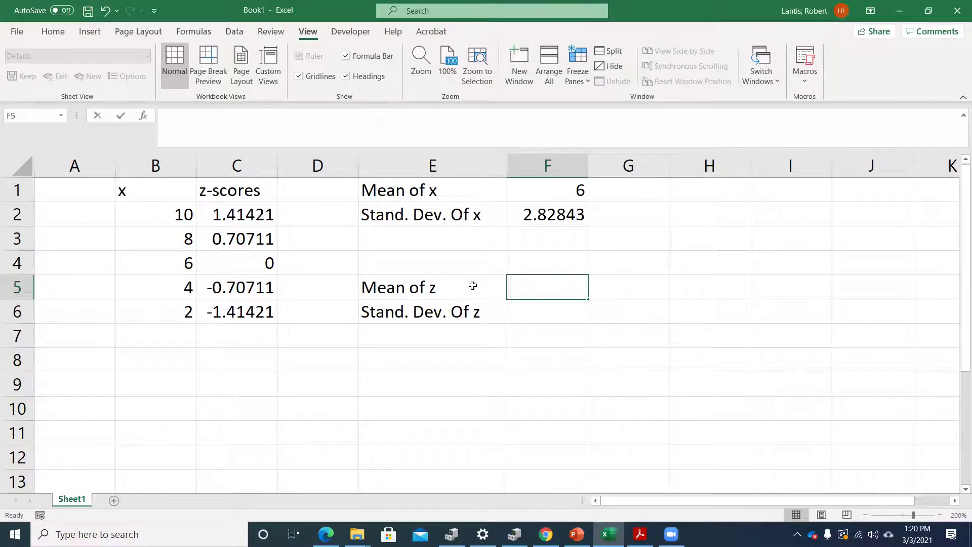
key("BackSpace")
type("age(")
left_click(472, 285)
key("Left")
key("Up")
key("Up")
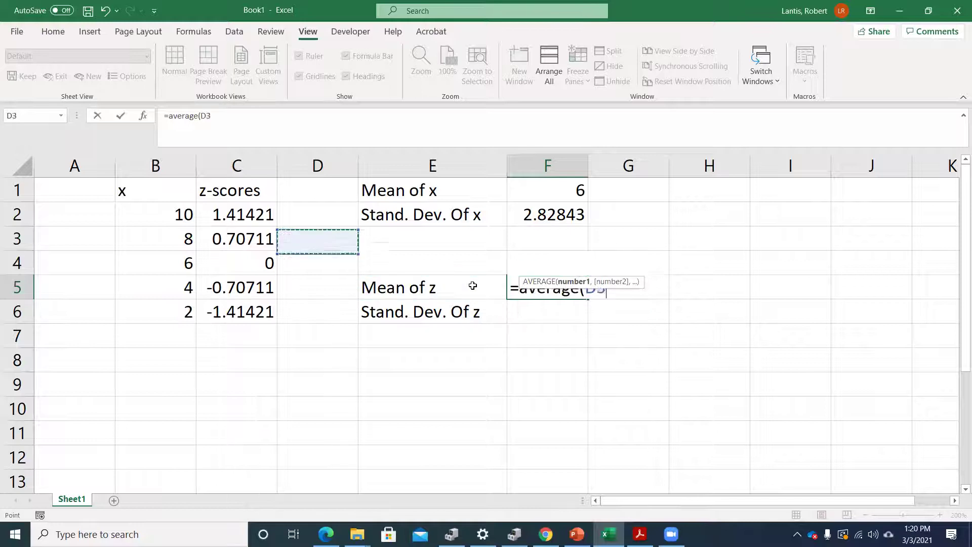
key("Up")
key("Left")
key("shift+Down")
key("shift+Down")
key("shift+Down")
key("shift+Down")
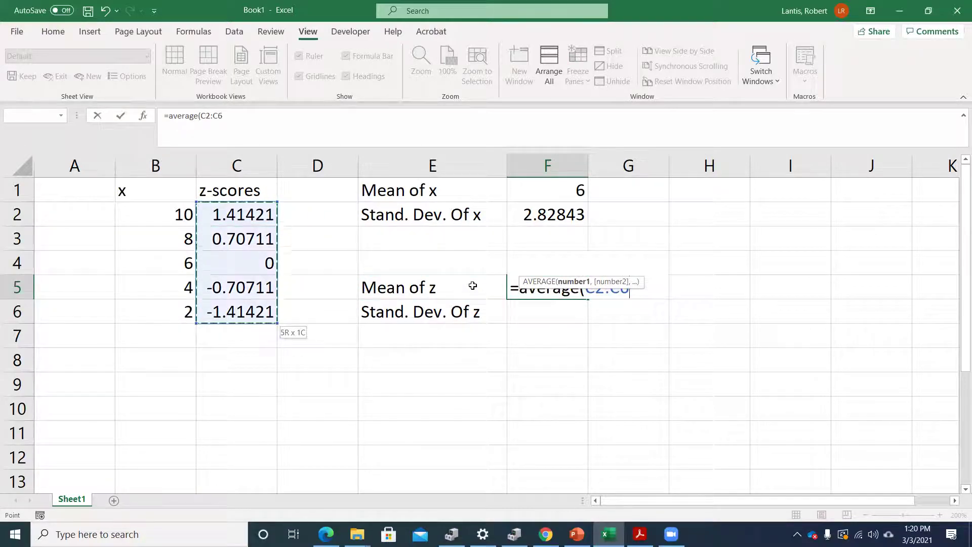
left_click_drag(593, 280, 736, 309)
key("Return")
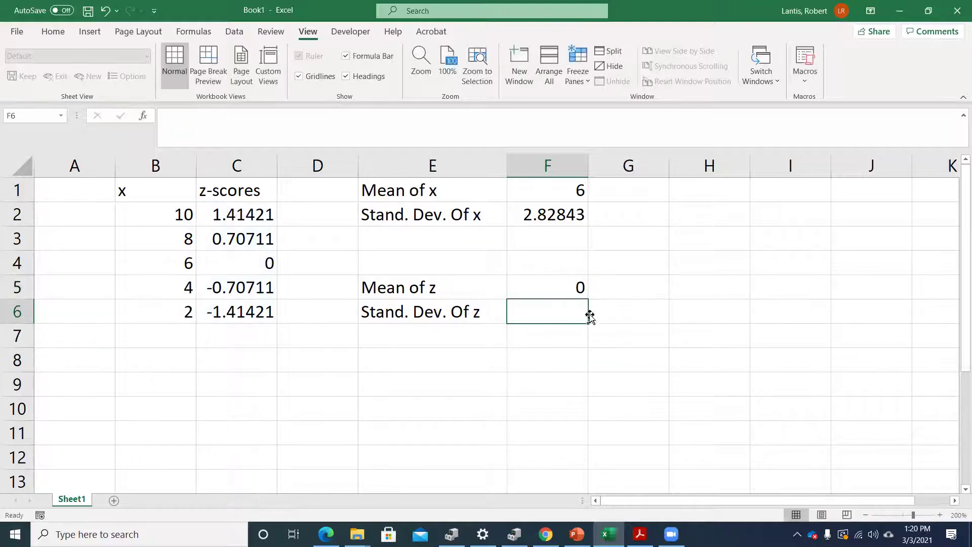
- Calculate the population standard deviation of the z-scores in F6 with a STDEV.P formula over C2:C6
type("=st")
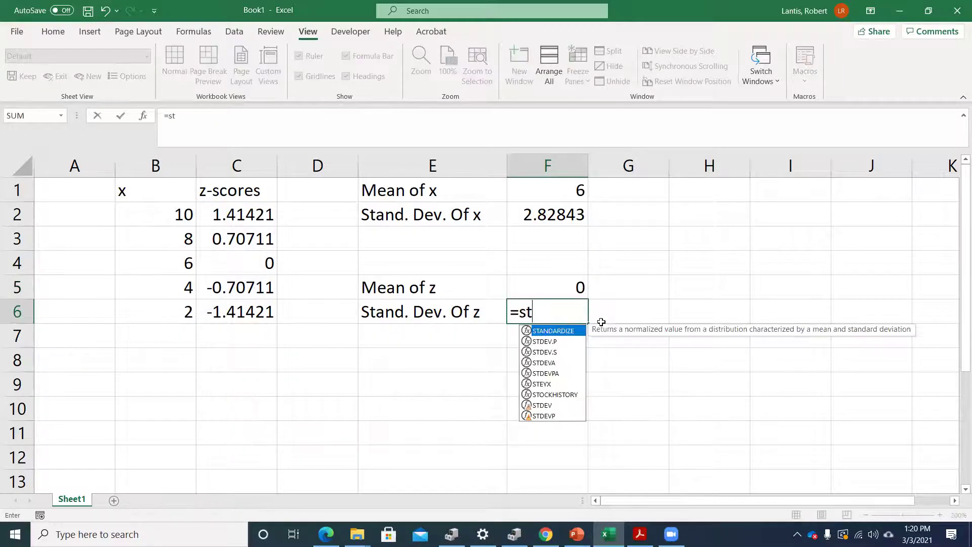
type("dev.p(")
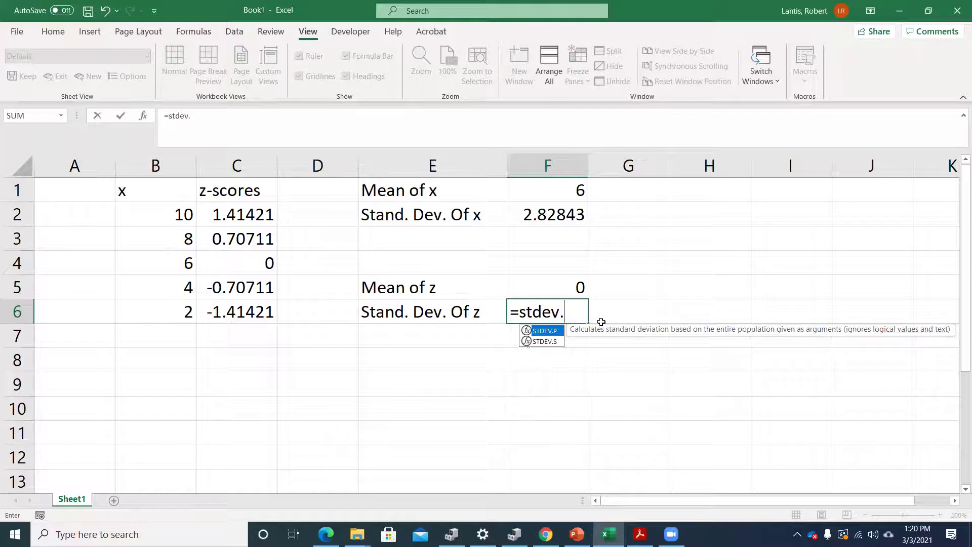
key("Left")
key("Left")
key("Up")
key("Up")
key("Up")
key("Up")
key("Left")
key("shift+Down")
key("shift+Down")
key("shift+Down")
key("shift+Down")
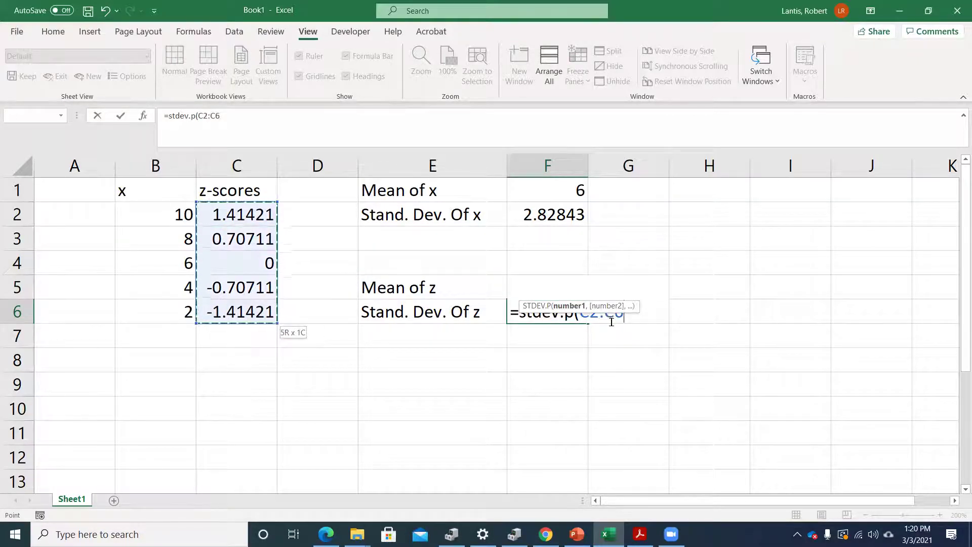
left_click_drag(604, 306, 610, 376)
key("Return")
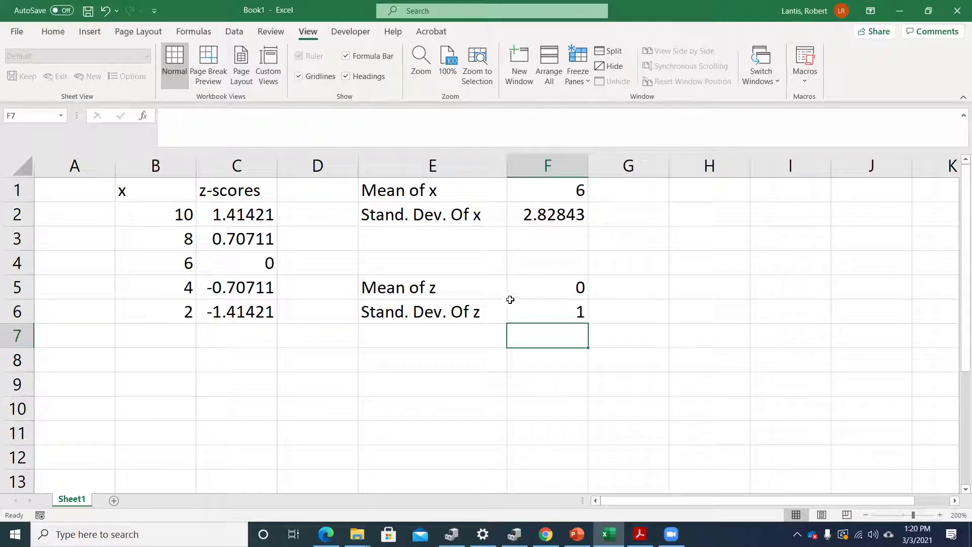
- Change the first x value in B2 to 50 and check the mean and standard deviation of z
left_click_drag(152, 212, 147, 308)
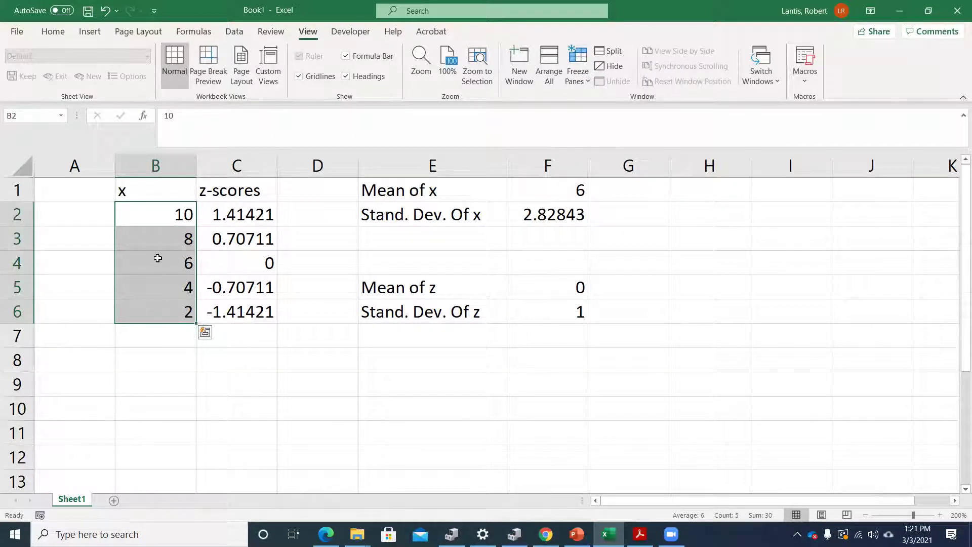
left_click(179, 256)
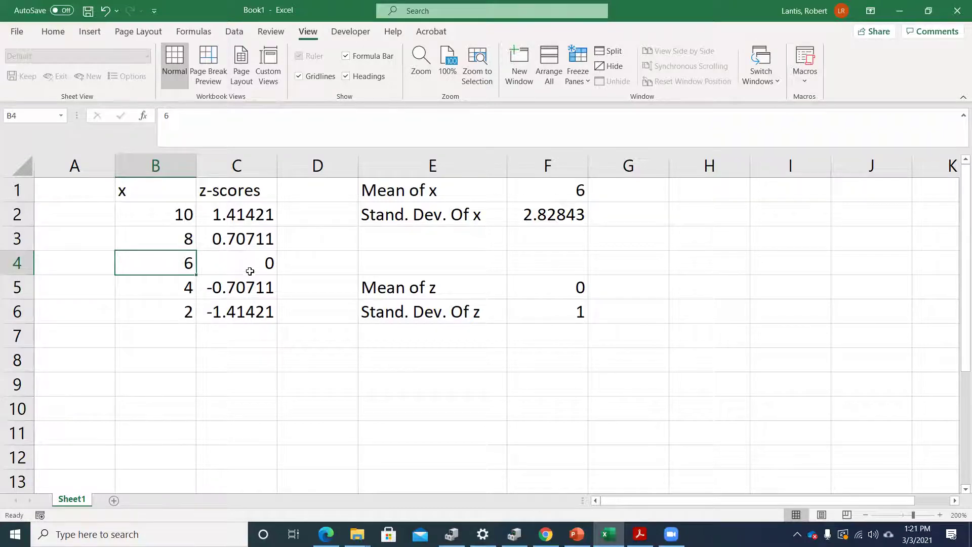
left_click(184, 214)
type("50")
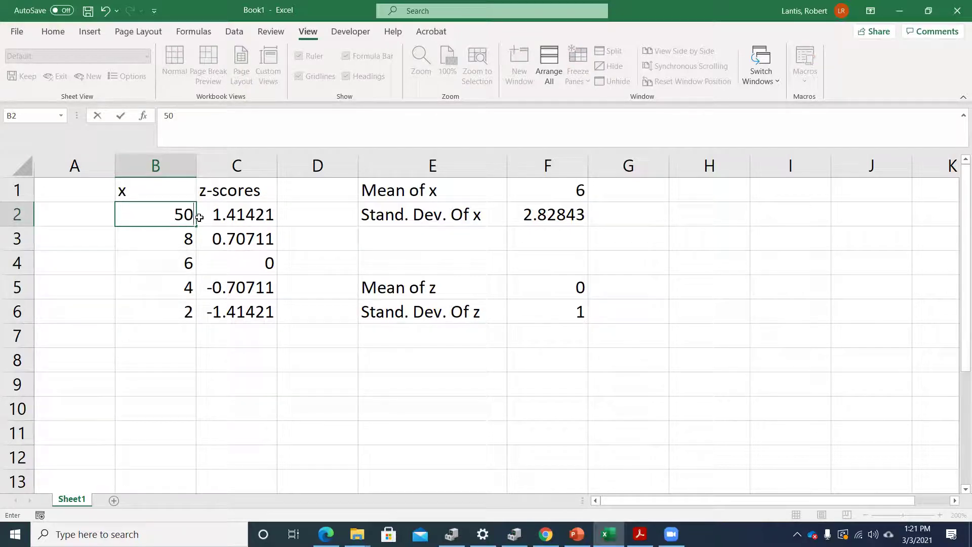
key("Return")
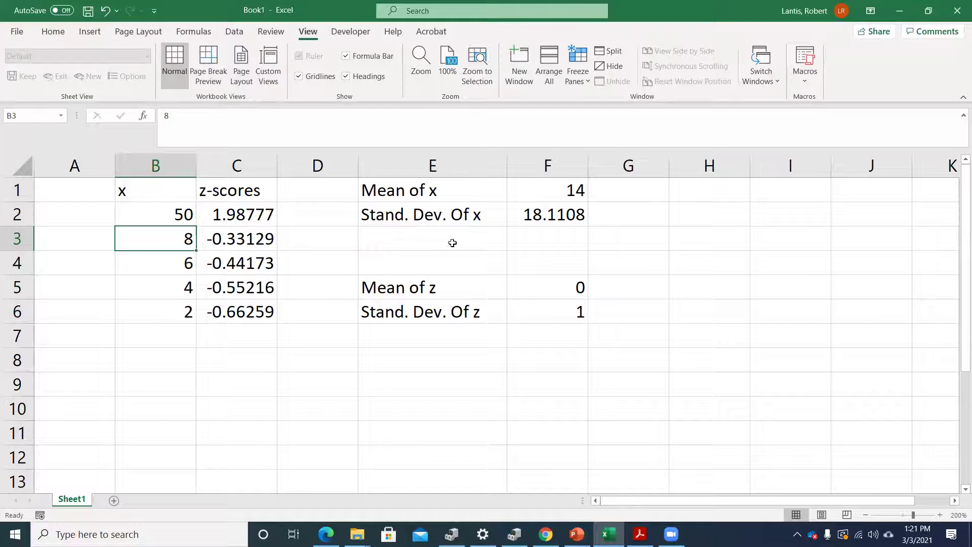
left_click(523, 286)
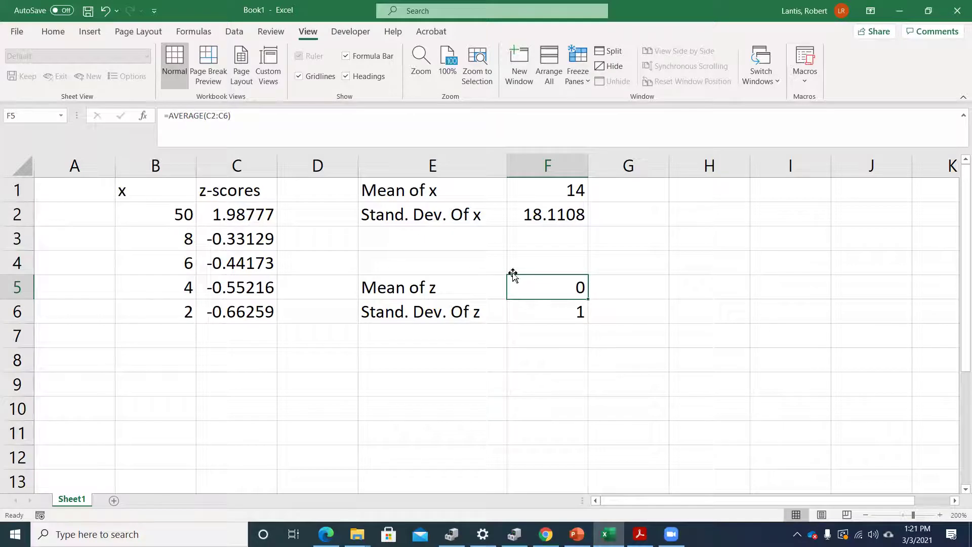
left_click_drag(658, 286, 436, 316)
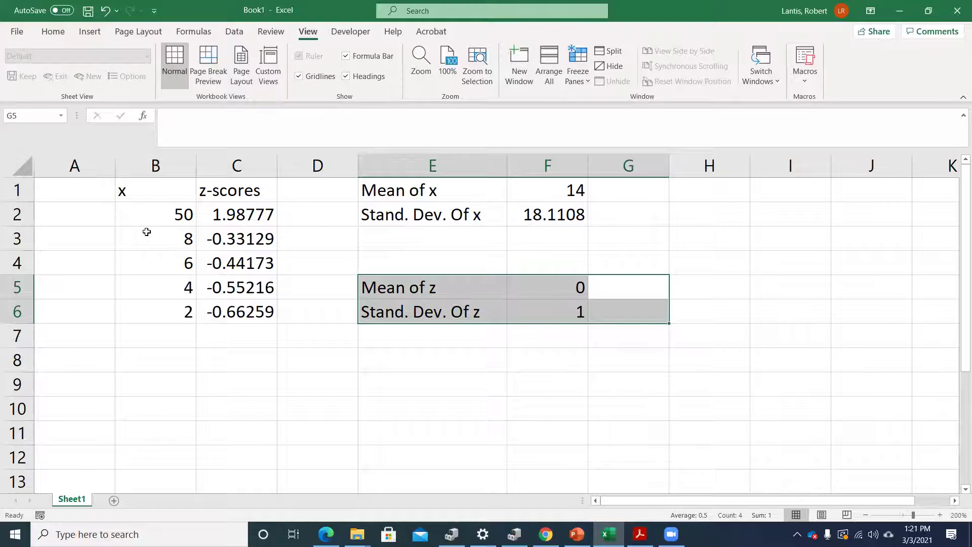
- Restore the first x value in B2 to 10
left_click(173, 215)
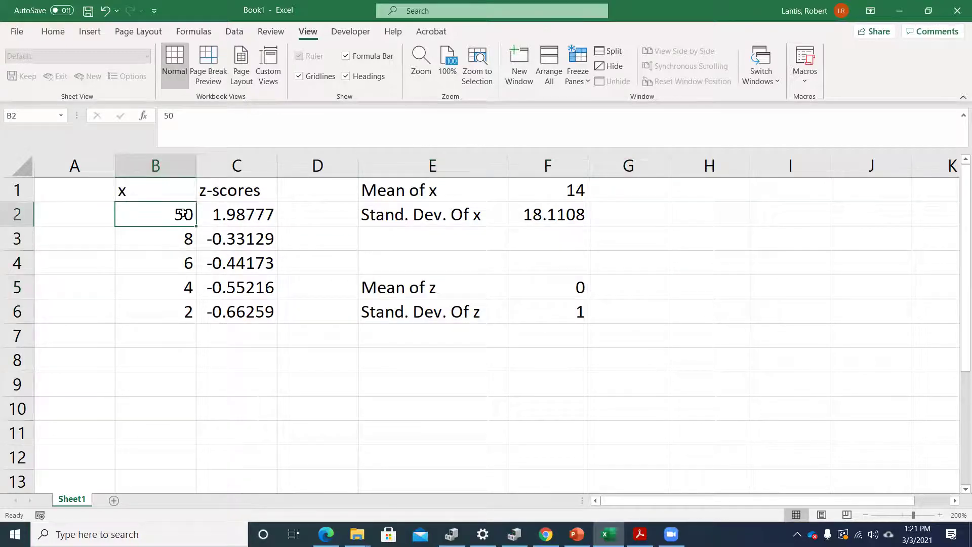
type("10")
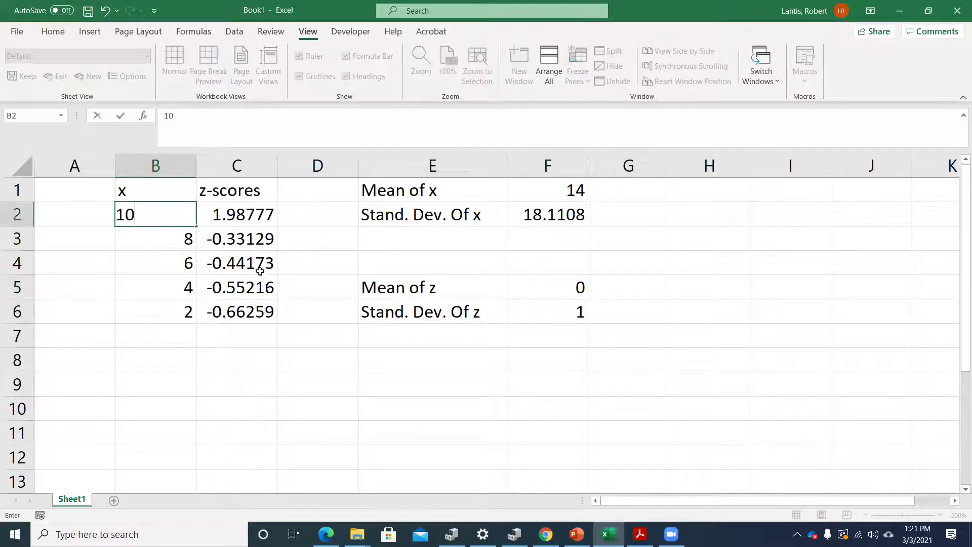
left_click(303, 246)
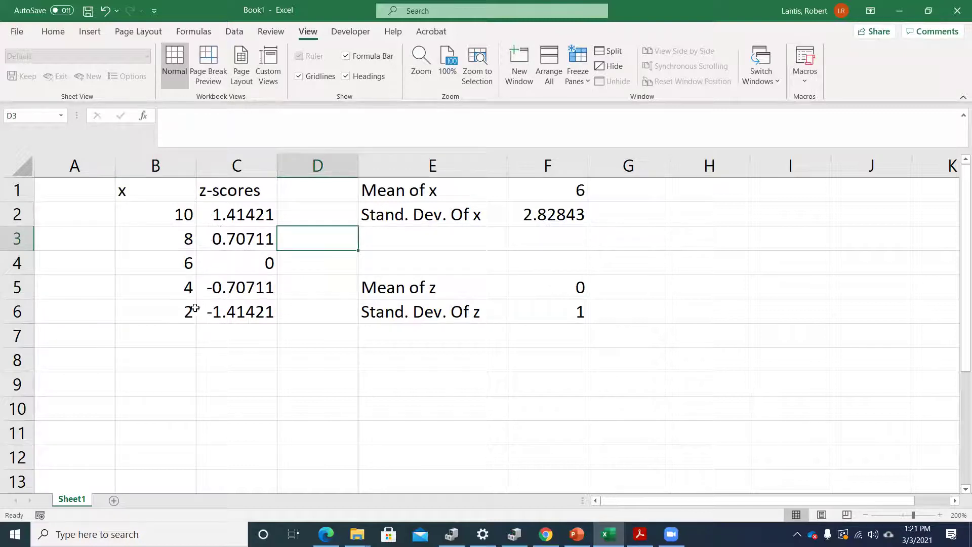
- Set the x value in B2 to 50 again and compare the z-score results in F5:F6
left_click(174, 212)
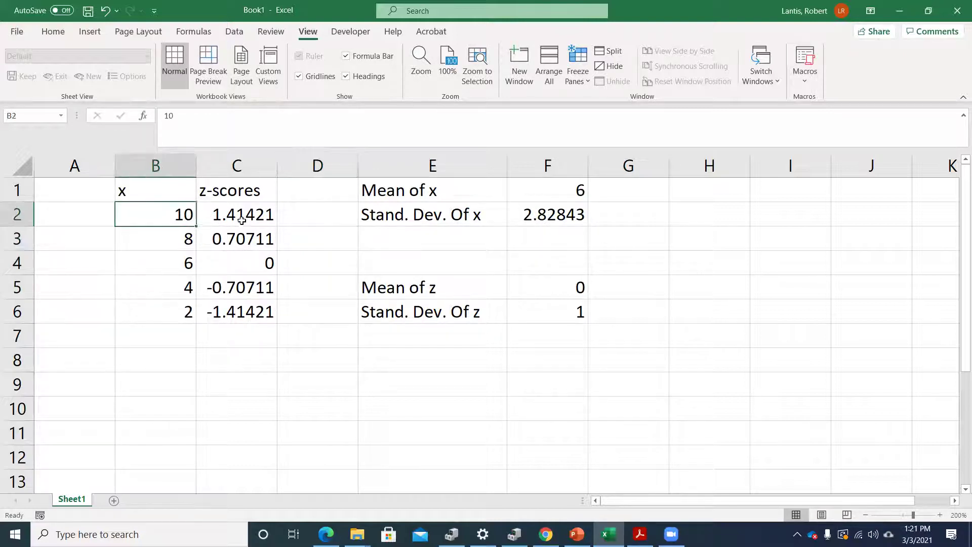
type("50")
left_click(369, 282)
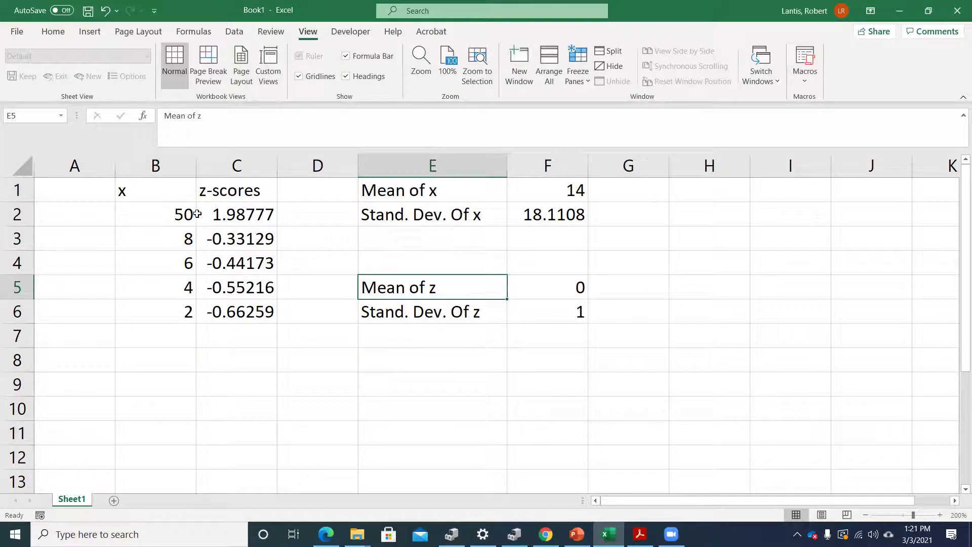
left_click_drag(579, 280, 555, 301)
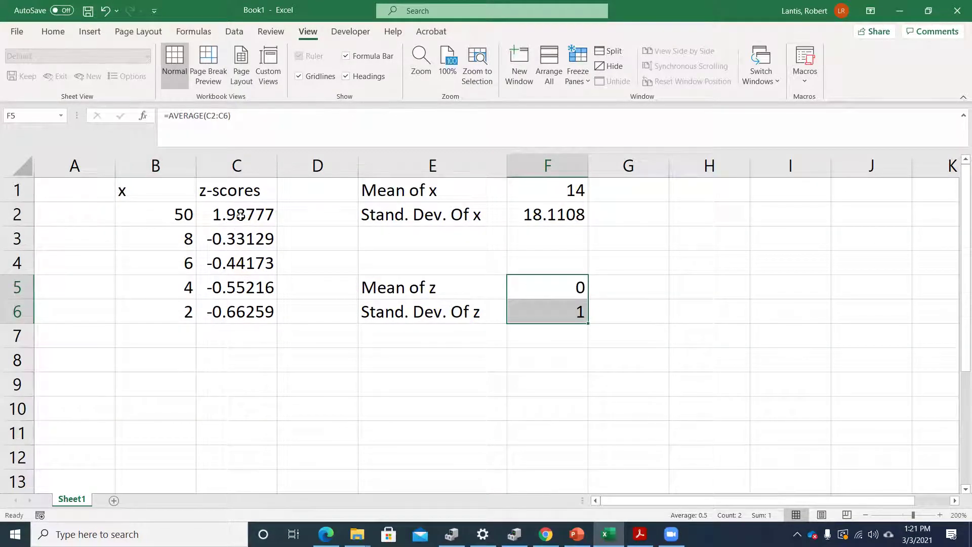
mouse_move(551, 279)
left_click(624, 285)
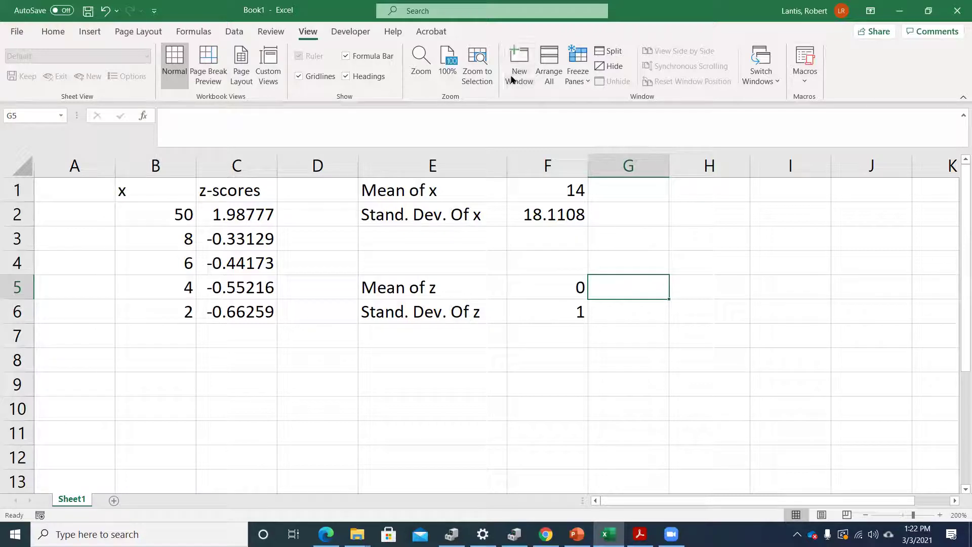
left_click(615, 252)
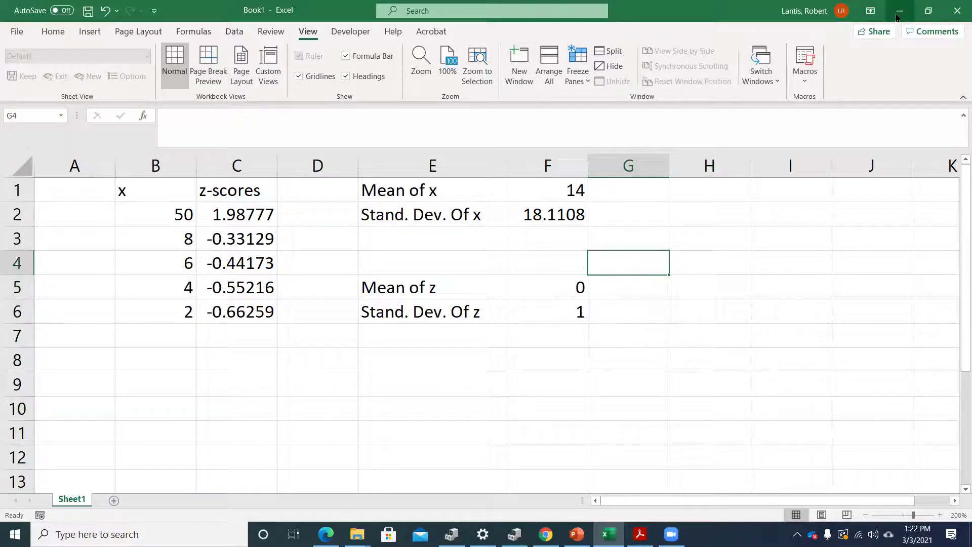
- Switch to the PowerPoint lecture and start the slide show from slide 37, "Normal Distribution and z-scores"
left_click(899, 11)
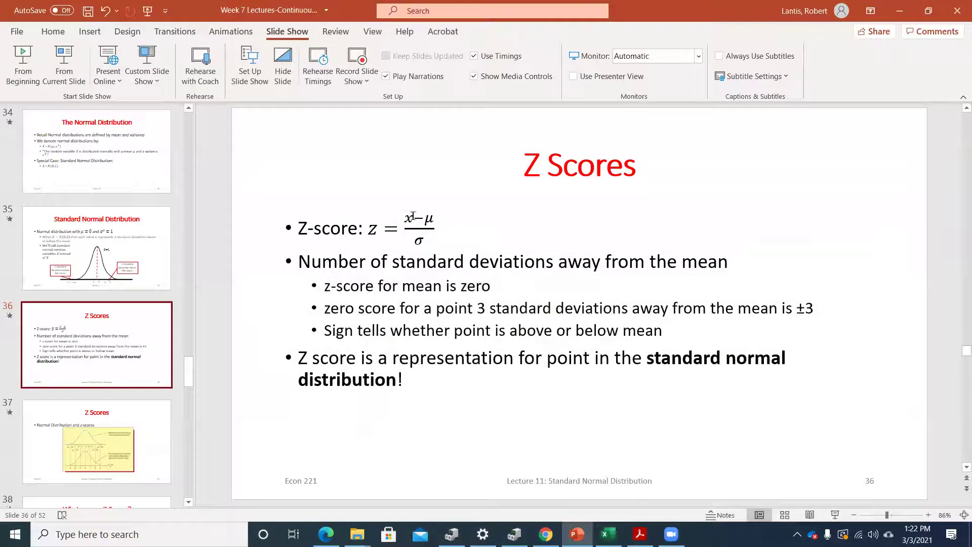
left_click(106, 445)
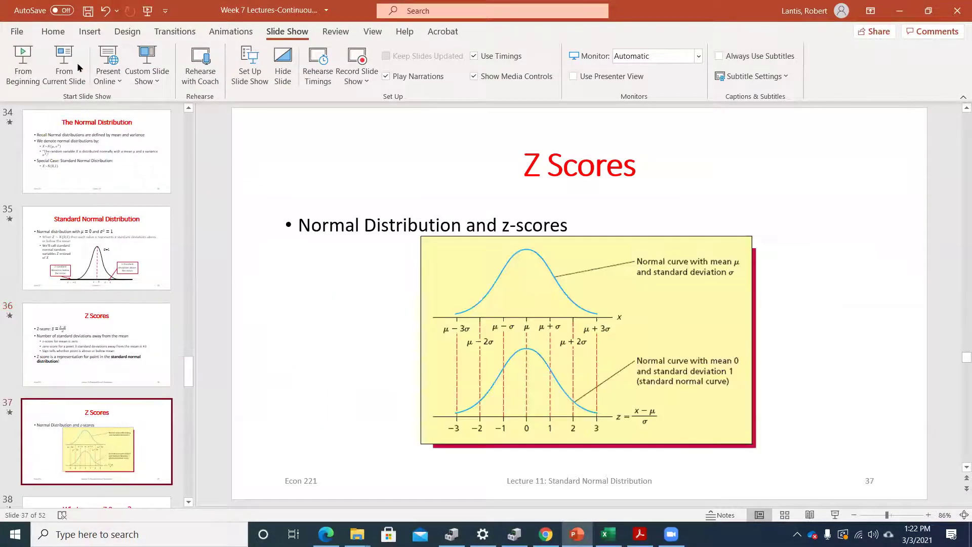
left_click(76, 66)
left_click(531, 174)
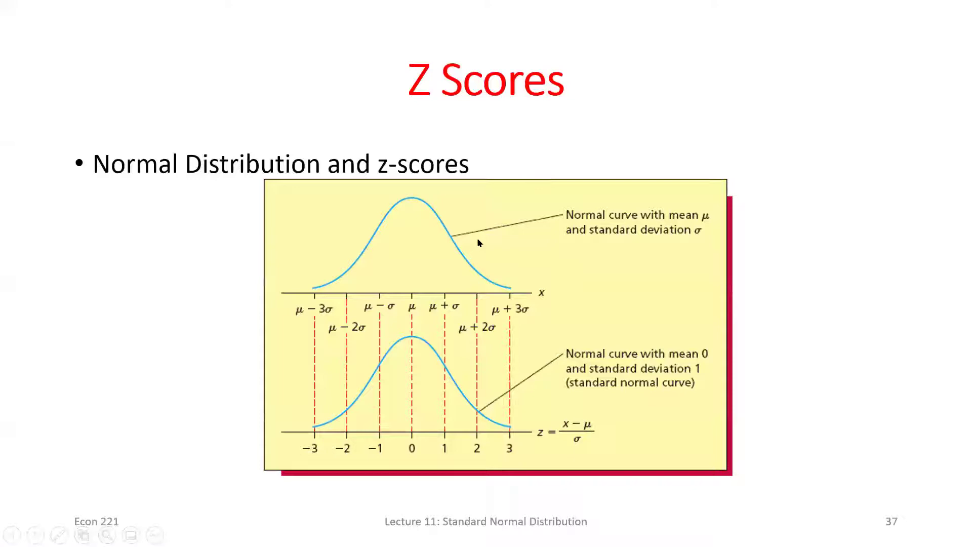